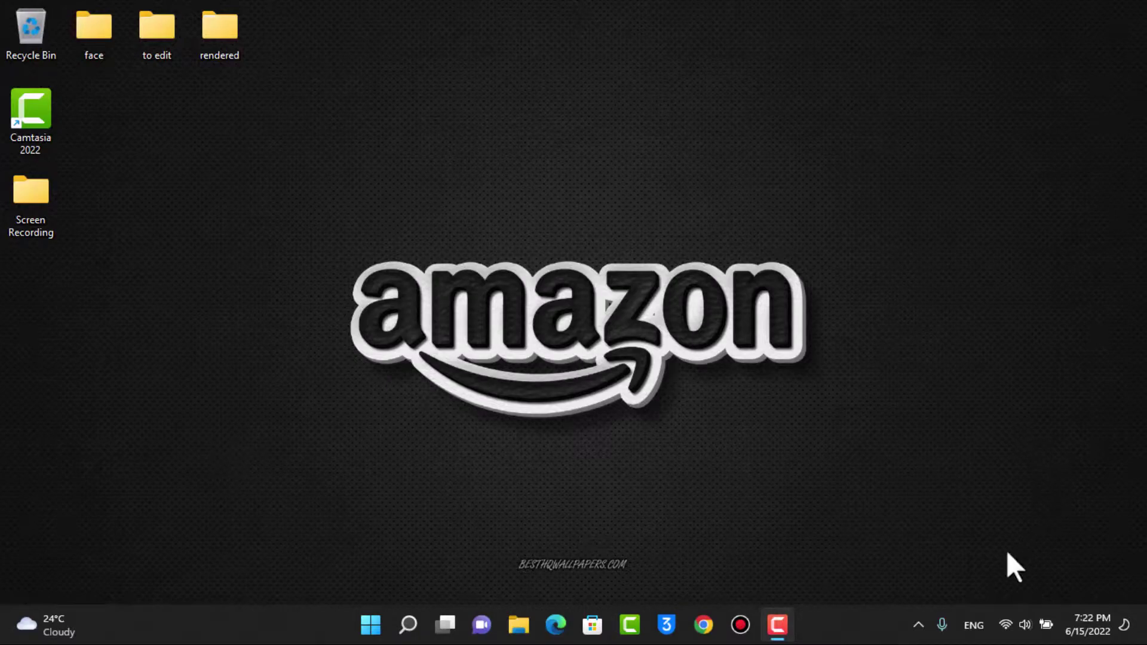
Open Windows Quick Settings, then dismiss it to return to the plain desktop
{"action": "left_click", "coordinate": [1010, 625]}
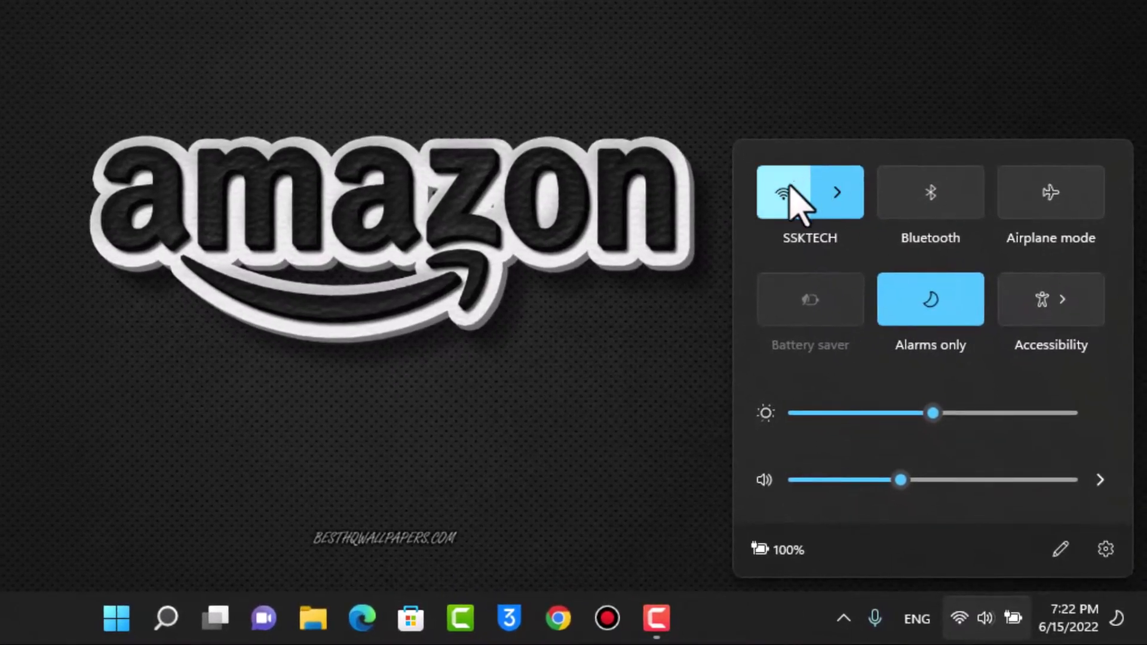
{"action": "left_click", "coordinate": [674, 369]}
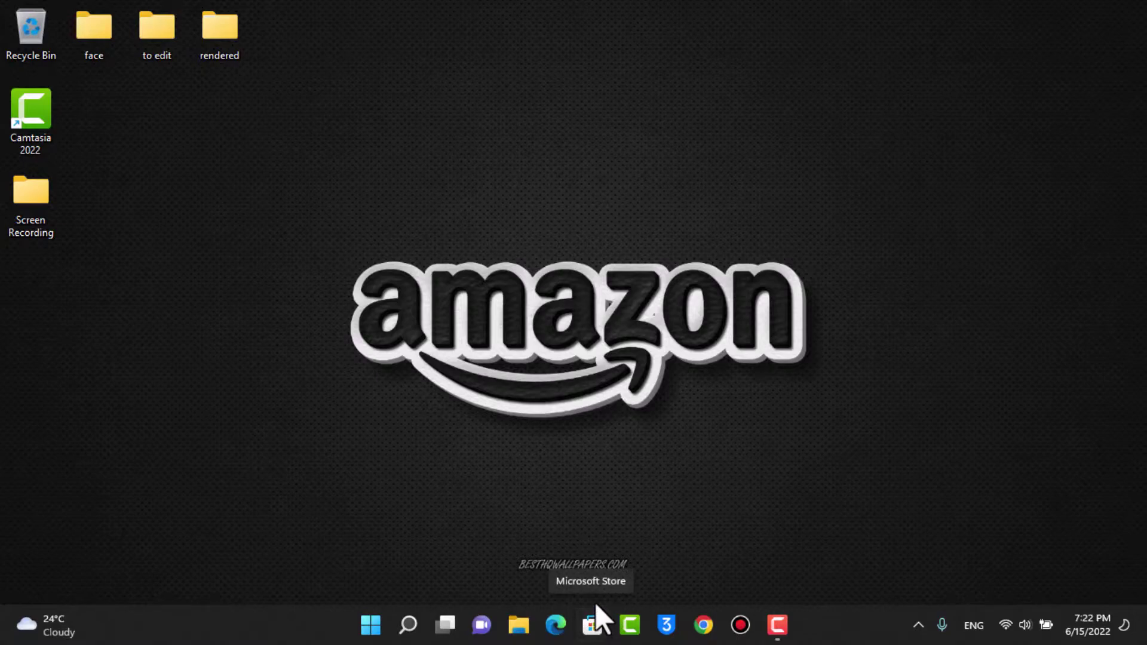
Launch Microsoft Store from the taskbar and scroll down past its featured banner
{"action": "left_click", "coordinate": [594, 626]}
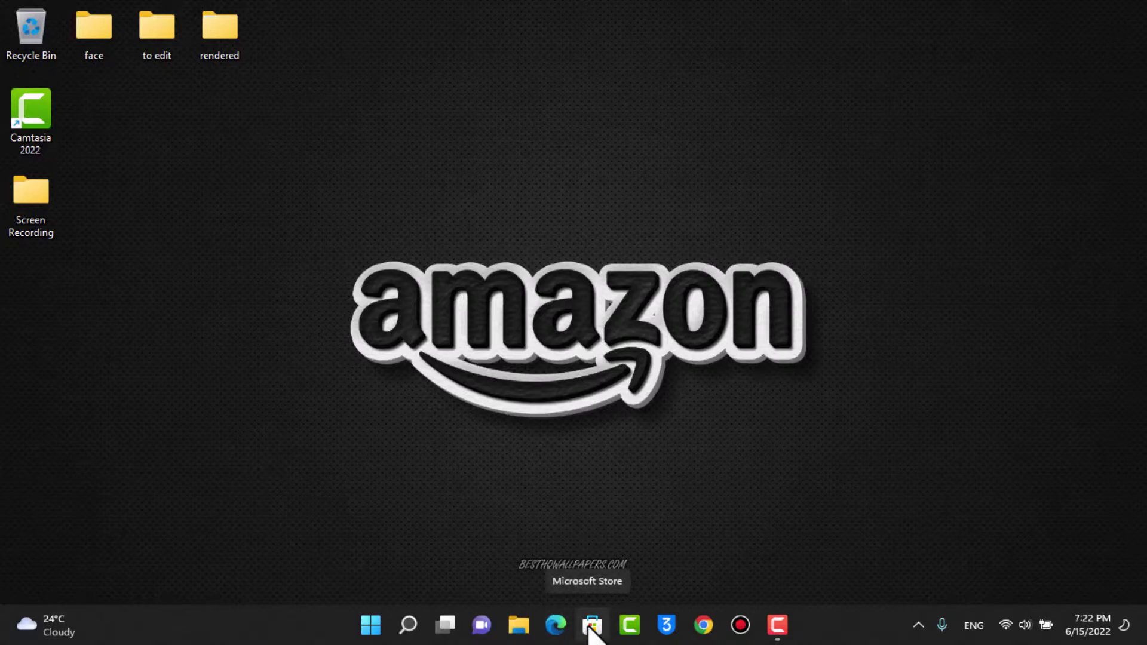
{"action": "left_click", "coordinate": [590, 629]}
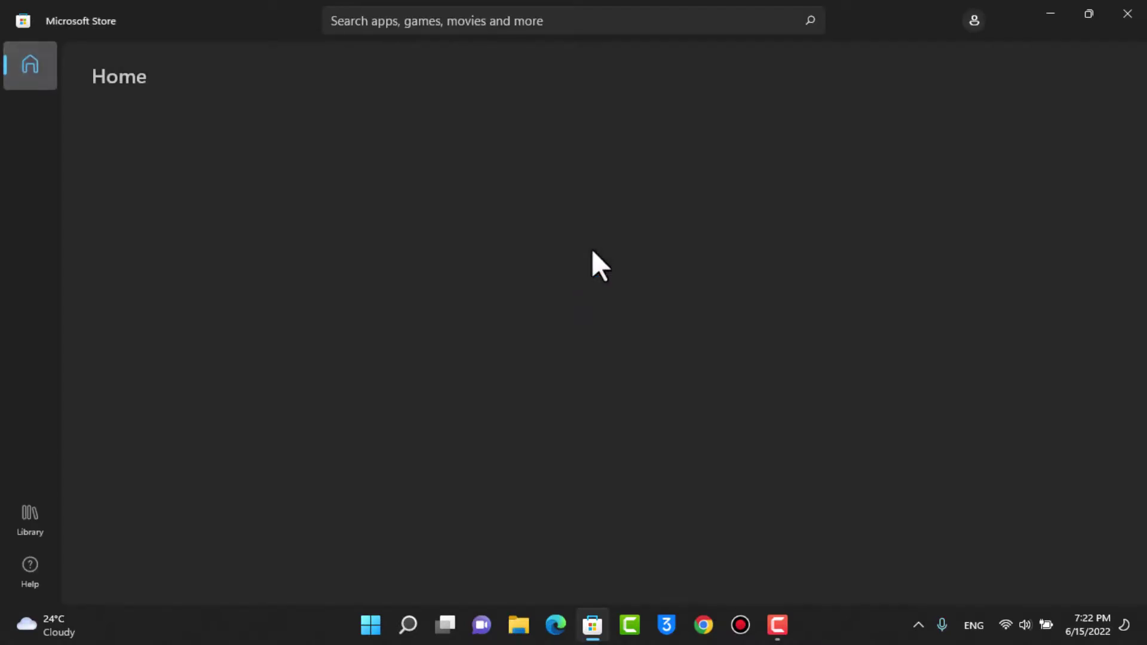
{"action": "scroll", "coordinate": [582, 263], "scroll_direction": "down", "scroll_amount": 5}
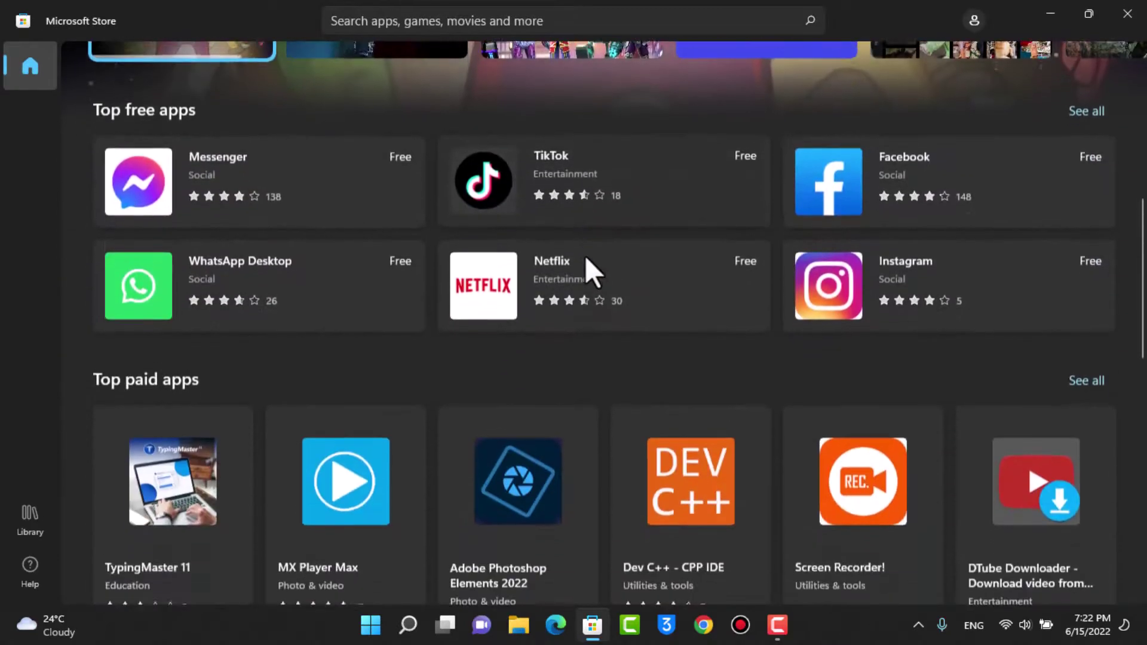
{"action": "scroll", "coordinate": [609, 266], "scroll_direction": "down", "scroll_amount": 2}
{"action": "scroll", "coordinate": [656, 280], "scroll_direction": "down", "scroll_amount": 5}
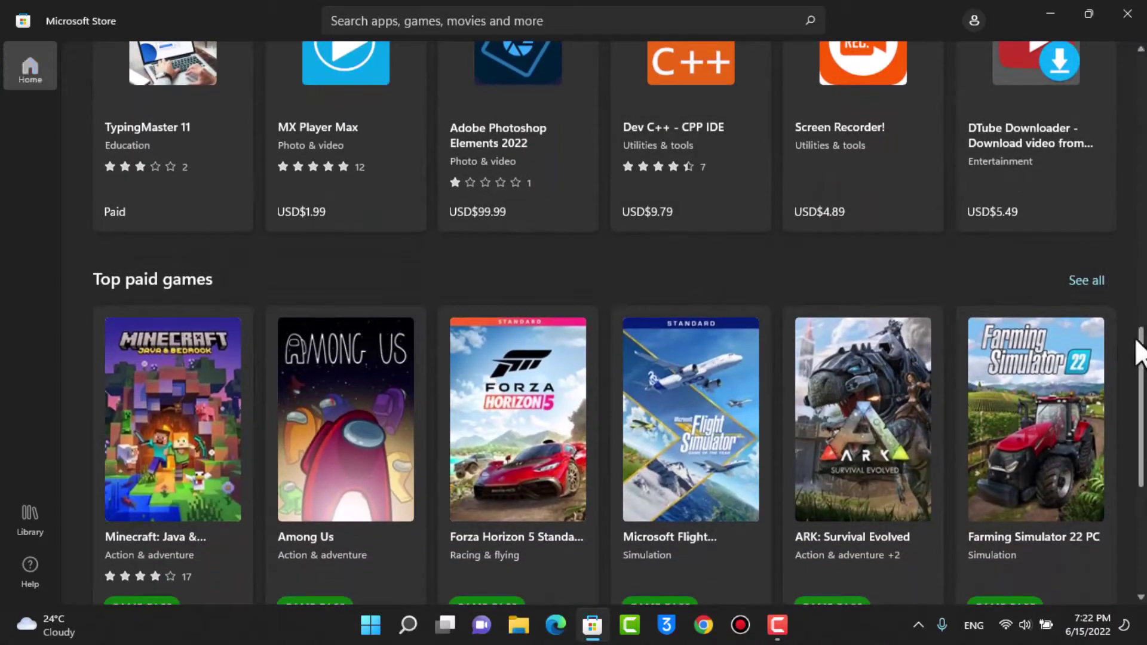
{"action": "left_click_drag", "start_coordinate": [1138, 350], "coordinate": [1138, 54]}
Browse the Home page's top free and paid apps and games, then scroll back up
{"action": "scroll", "coordinate": [1117, 266], "scroll_direction": "down", "scroll_amount": 2}
{"action": "scroll", "coordinate": [1108, 273], "scroll_direction": "down", "scroll_amount": 4}
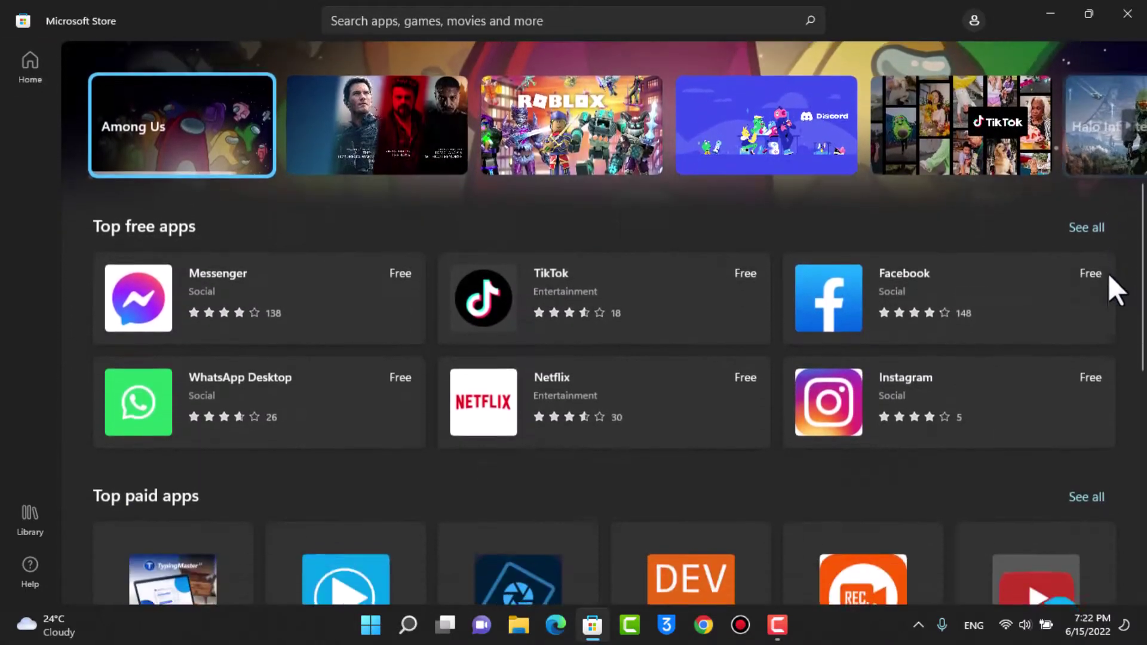
{"action": "scroll", "coordinate": [1075, 287], "scroll_direction": "down", "scroll_amount": 2}
{"action": "scroll", "coordinate": [1068, 296], "scroll_direction": "down", "scroll_amount": 5}
{"action": "scroll", "coordinate": [1067, 295], "scroll_direction": "down", "scroll_amount": 2}
{"action": "scroll", "coordinate": [956, 317], "scroll_direction": "down", "scroll_amount": 4}
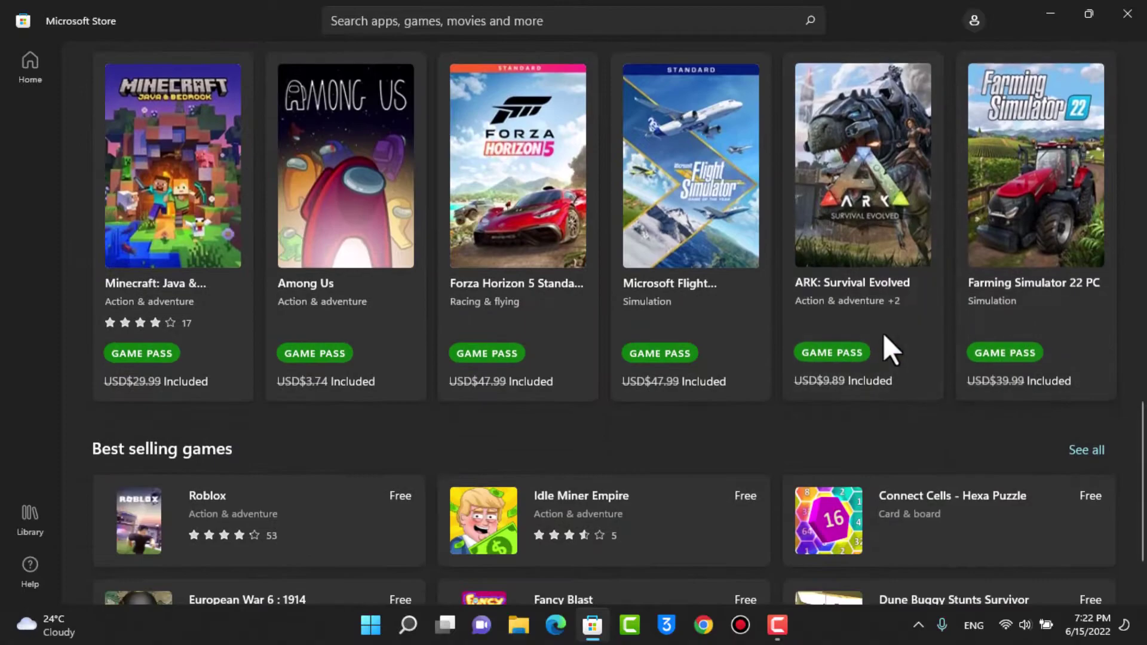
{"action": "scroll", "coordinate": [890, 334], "scroll_direction": "up", "scroll_amount": 4}
{"action": "scroll", "coordinate": [943, 287], "scroll_direction": "up", "scroll_amount": 1}
{"action": "scroll", "coordinate": [657, 298], "scroll_direction": "up", "scroll_amount": 1}
{"action": "scroll", "coordinate": [269, 347], "scroll_direction": "down", "scroll_amount": 2}
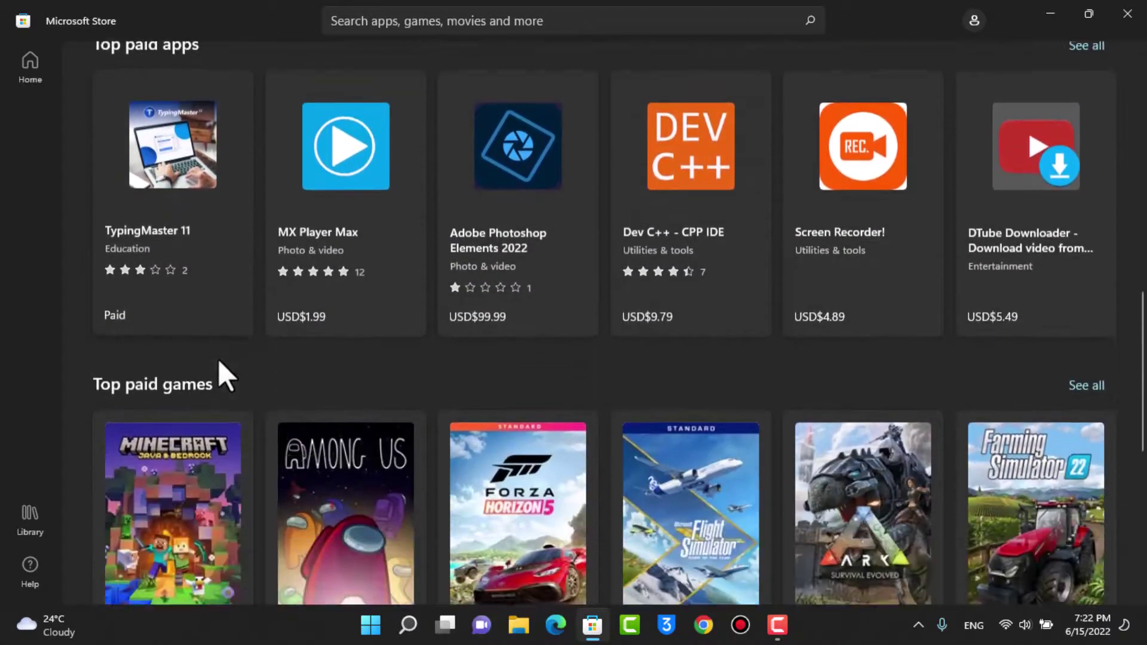
{"action": "scroll", "coordinate": [219, 361], "scroll_direction": "down", "scroll_amount": 5}
{"action": "scroll", "coordinate": [220, 360], "scroll_direction": "down", "scroll_amount": 2}
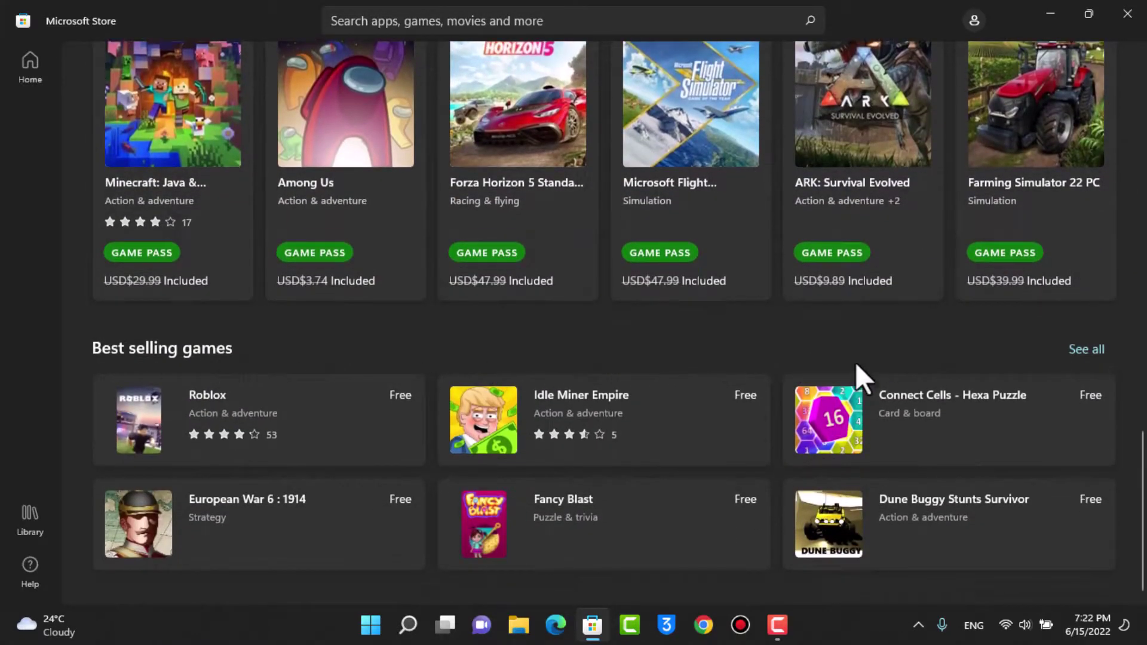
{"action": "scroll", "coordinate": [735, 406], "scroll_direction": "up", "scroll_amount": 4}
{"action": "scroll", "coordinate": [692, 430], "scroll_direction": "up", "scroll_amount": 8}
{"action": "scroll", "coordinate": [694, 421], "scroll_direction": "up", "scroll_amount": 4}
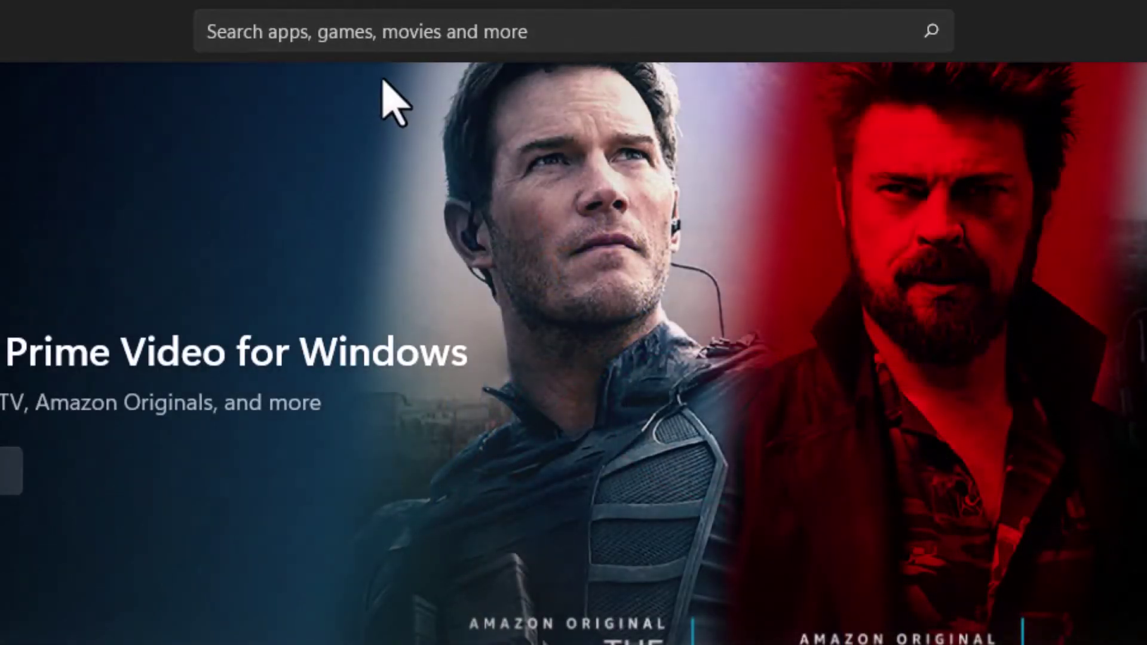
Search the Store for 'prime video' so Prime Video for Windows appears first
{"action": "left_click", "coordinate": [380, 36]}
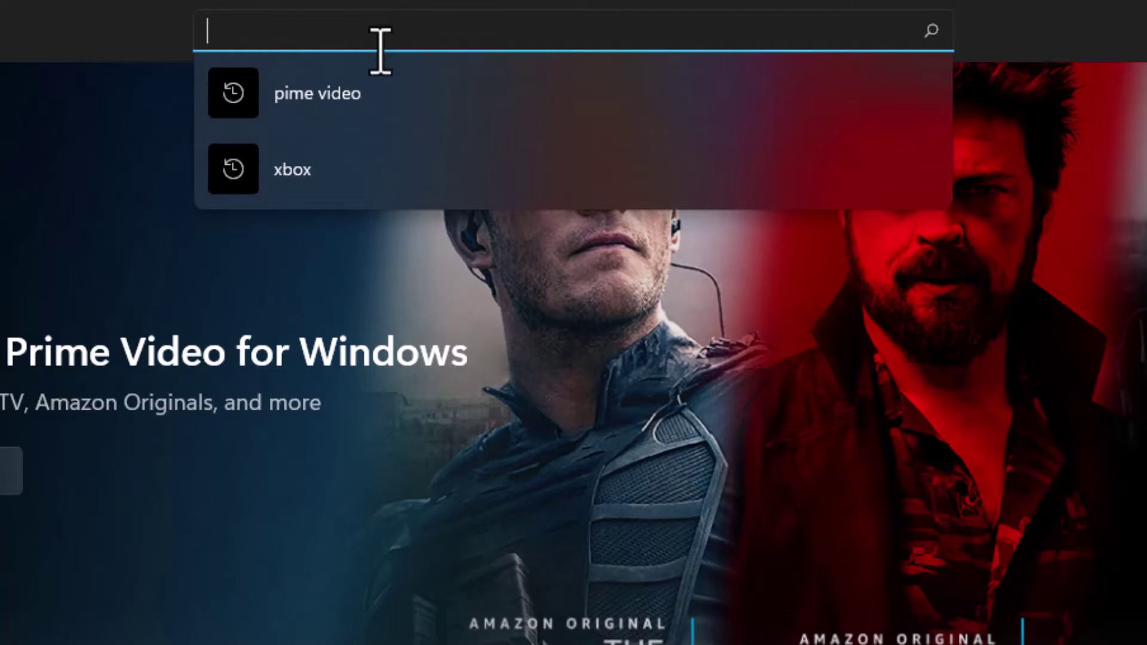
{"action": "type", "text": "prime vi"}
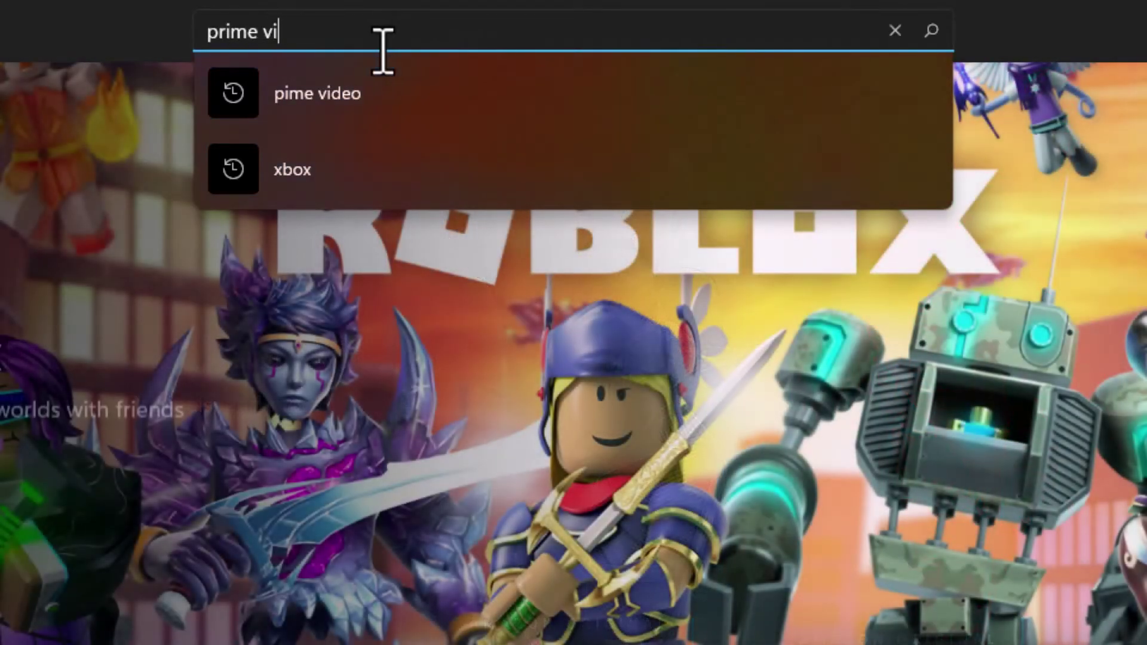
{"action": "type", "text": "deo"}
{"action": "key", "text": "Return"}
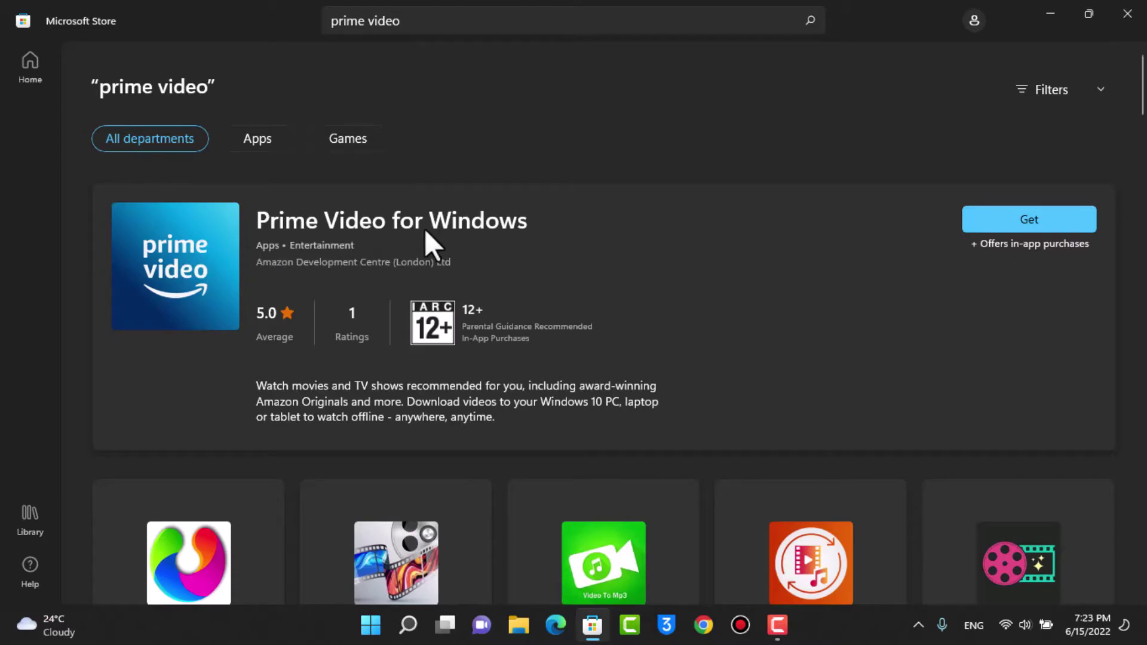
Open the Prime Video for Windows product page and look through its screenshots and details
{"action": "left_click", "coordinate": [386, 227]}
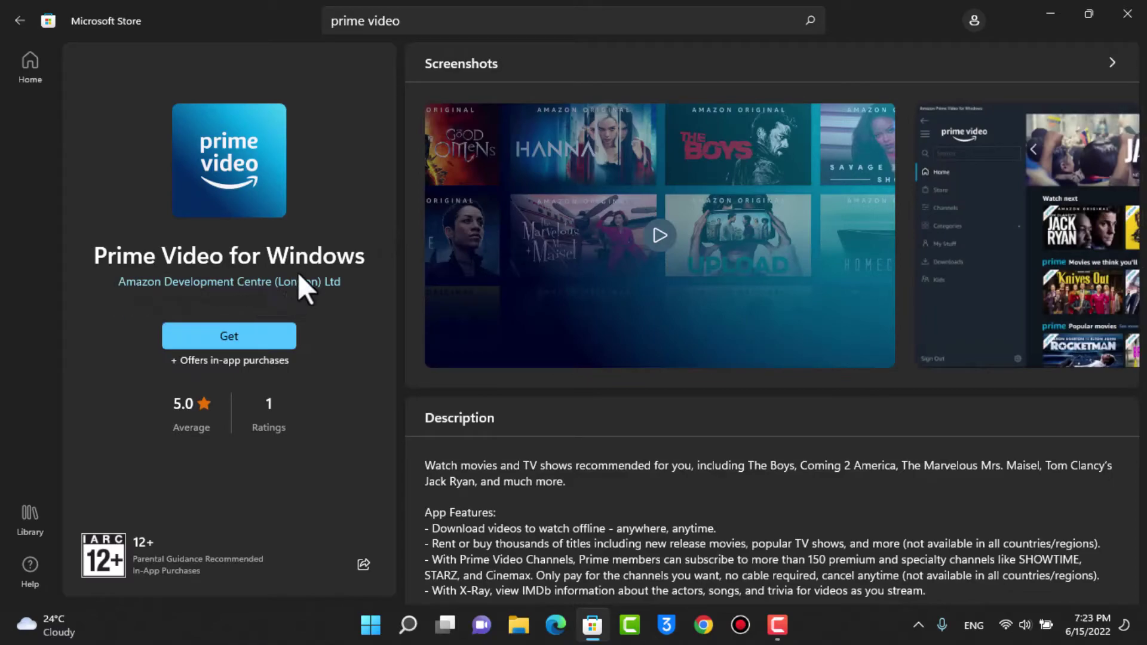
{"action": "mouse_move", "coordinate": [660, 235]}
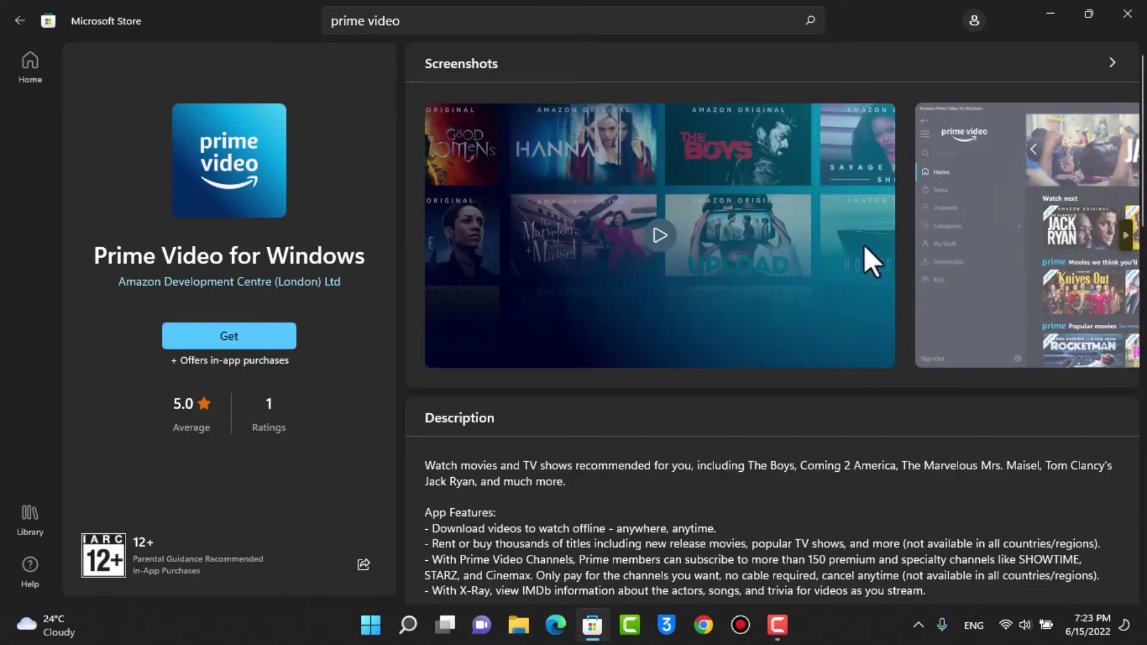
{"action": "left_click", "coordinate": [1125, 241]}
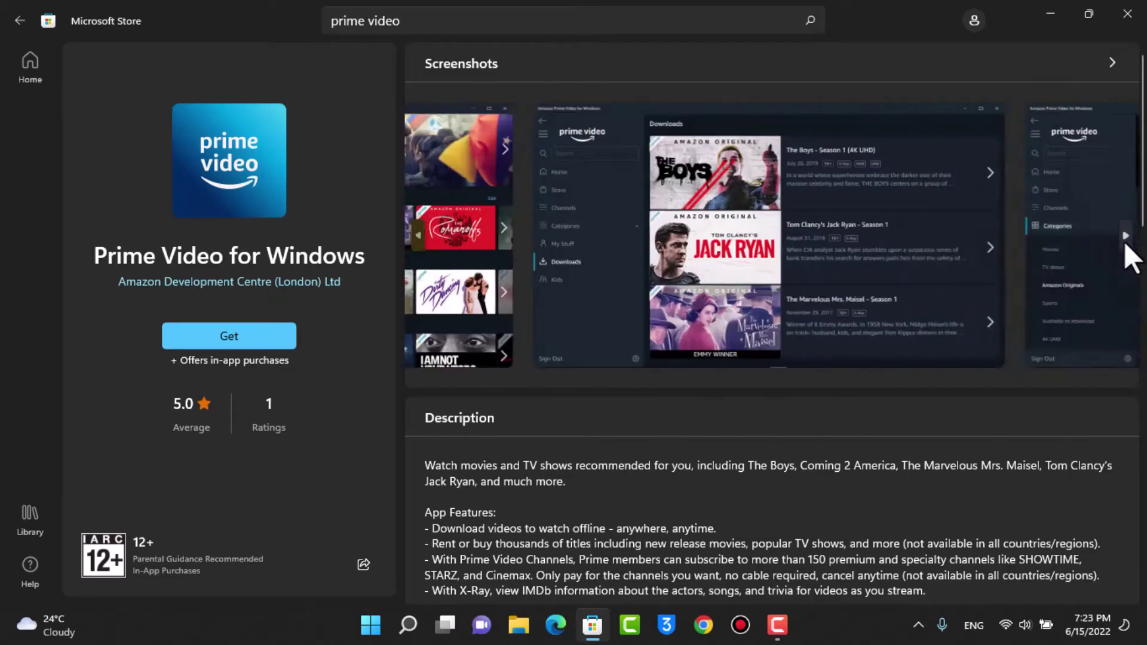
{"action": "scroll", "coordinate": [837, 342], "scroll_direction": "down", "scroll_amount": 5}
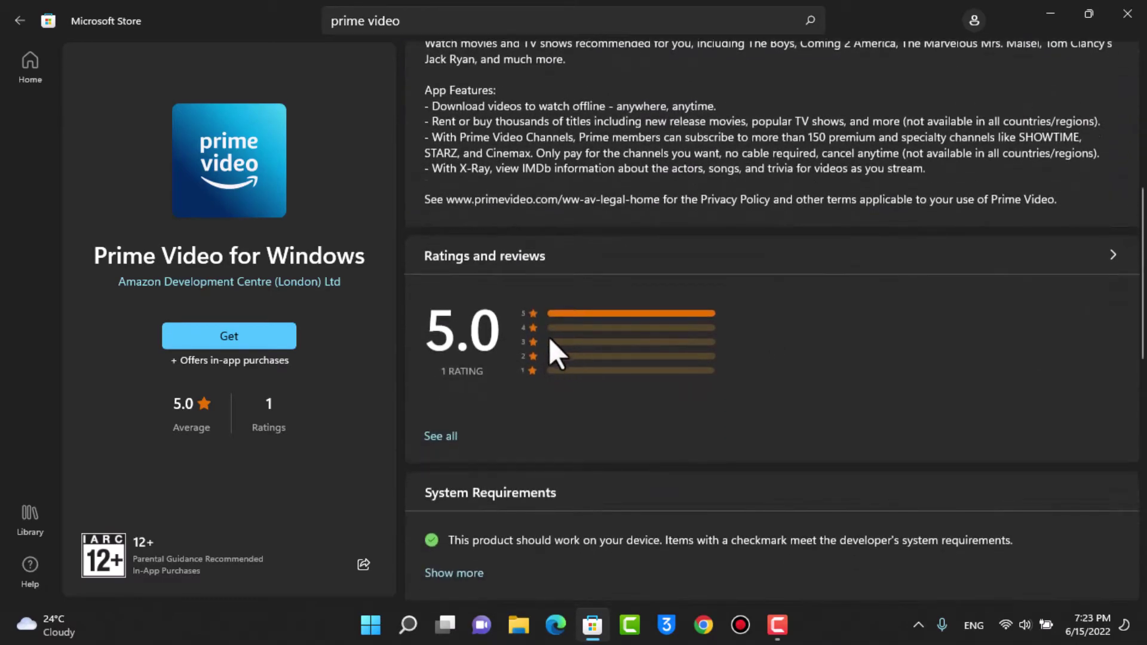
{"action": "scroll", "coordinate": [549, 337], "scroll_direction": "up", "scroll_amount": 6}
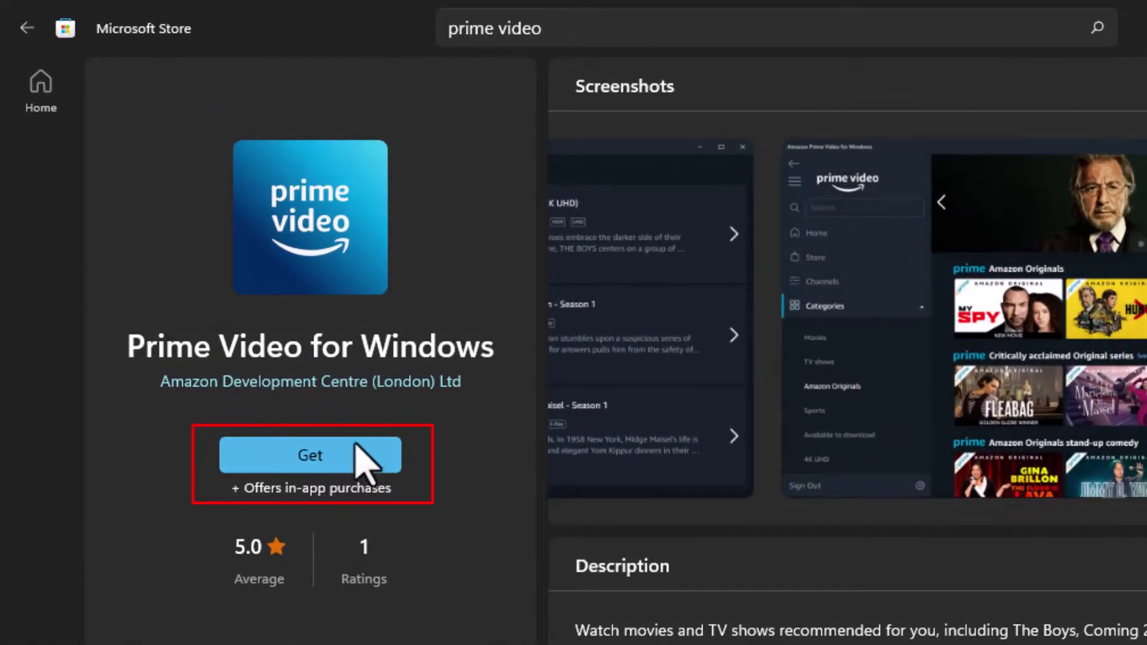
Get Prime Video for Windows and wait until installation finishes and Open appears
{"action": "left_click", "coordinate": [336, 464]}
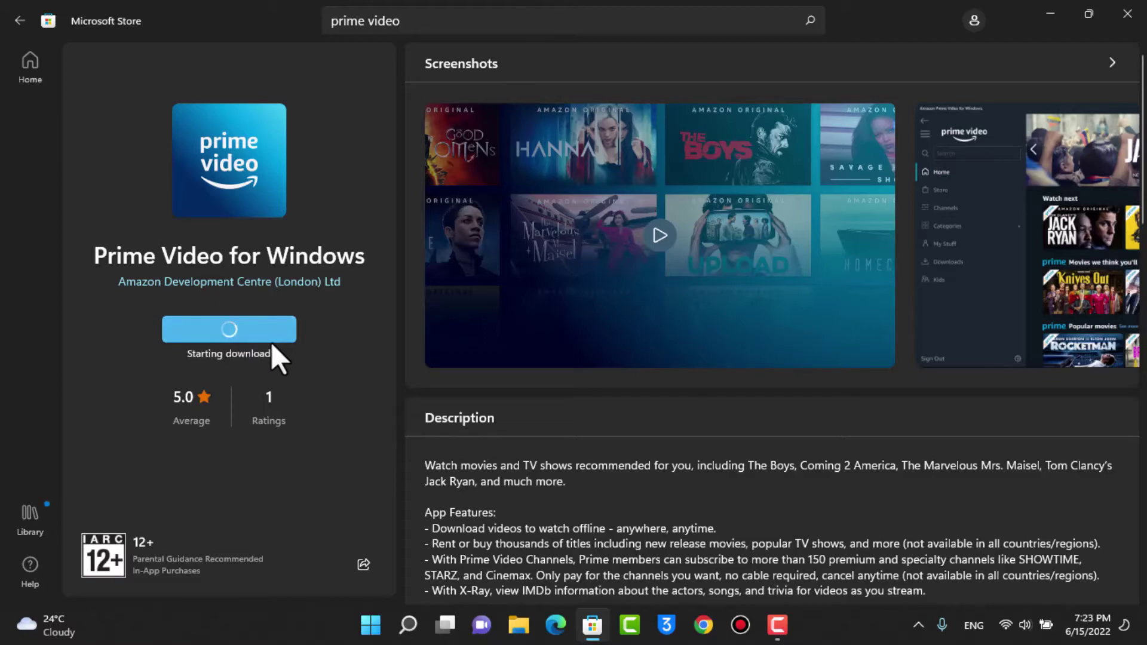
{"action": "scroll", "coordinate": [555, 359], "scroll_direction": "down", "scroll_amount": 2}
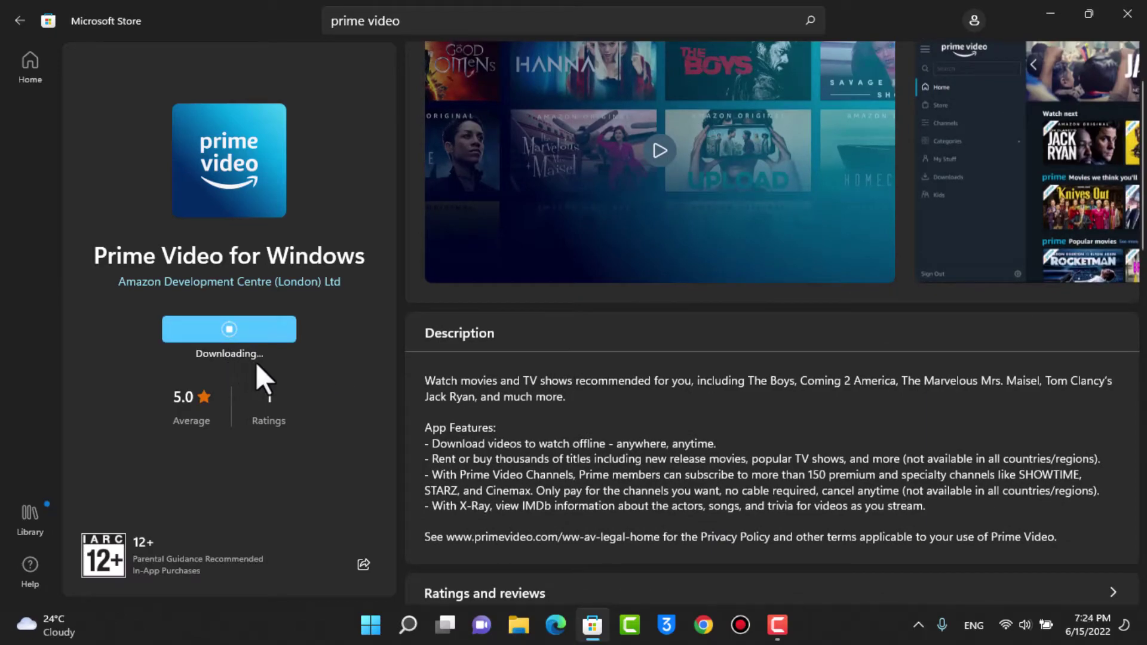
{"action": "scroll", "coordinate": [541, 356], "scroll_direction": "up", "scroll_amount": 2}
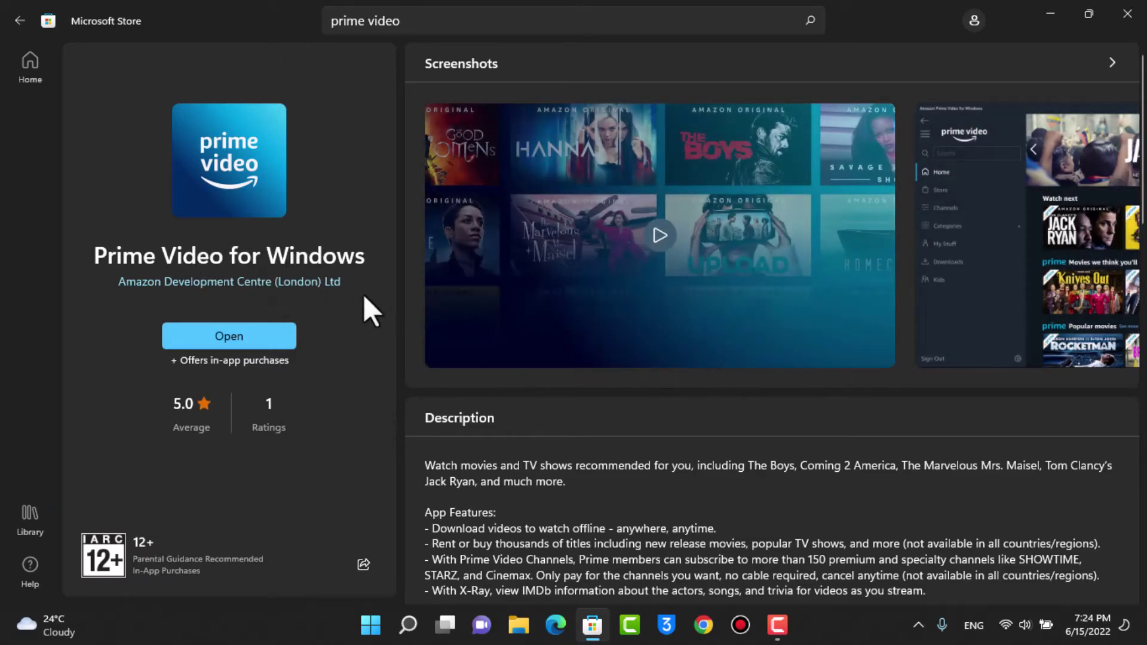
{"action": "left_click", "coordinate": [239, 336]}
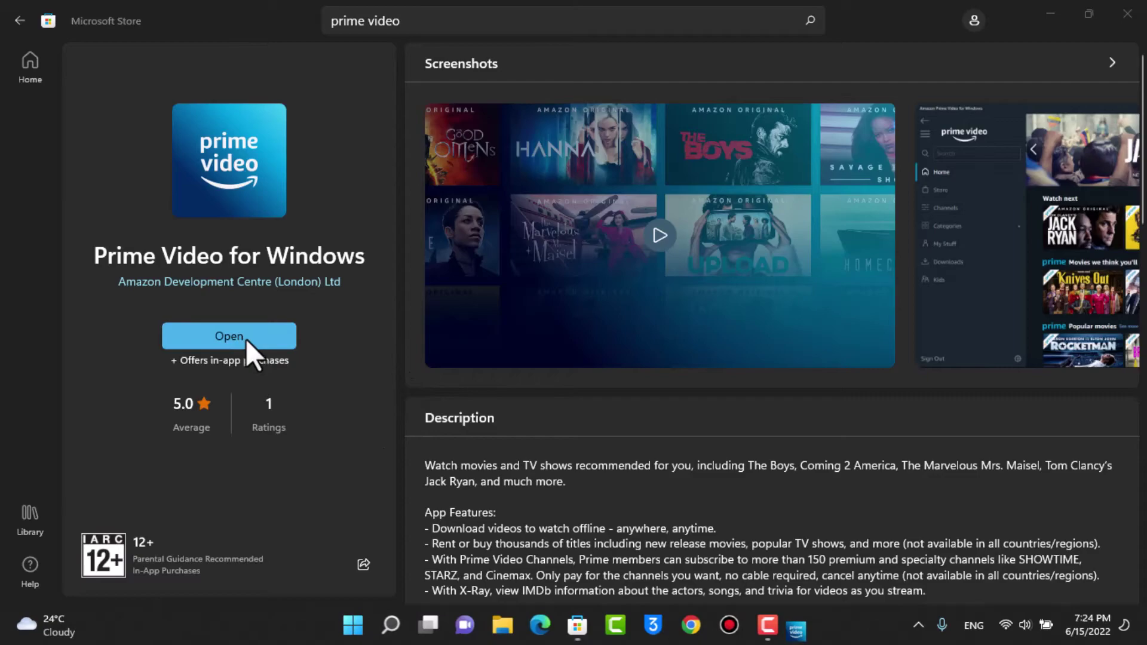
{"action": "left_click", "coordinate": [655, 41]}
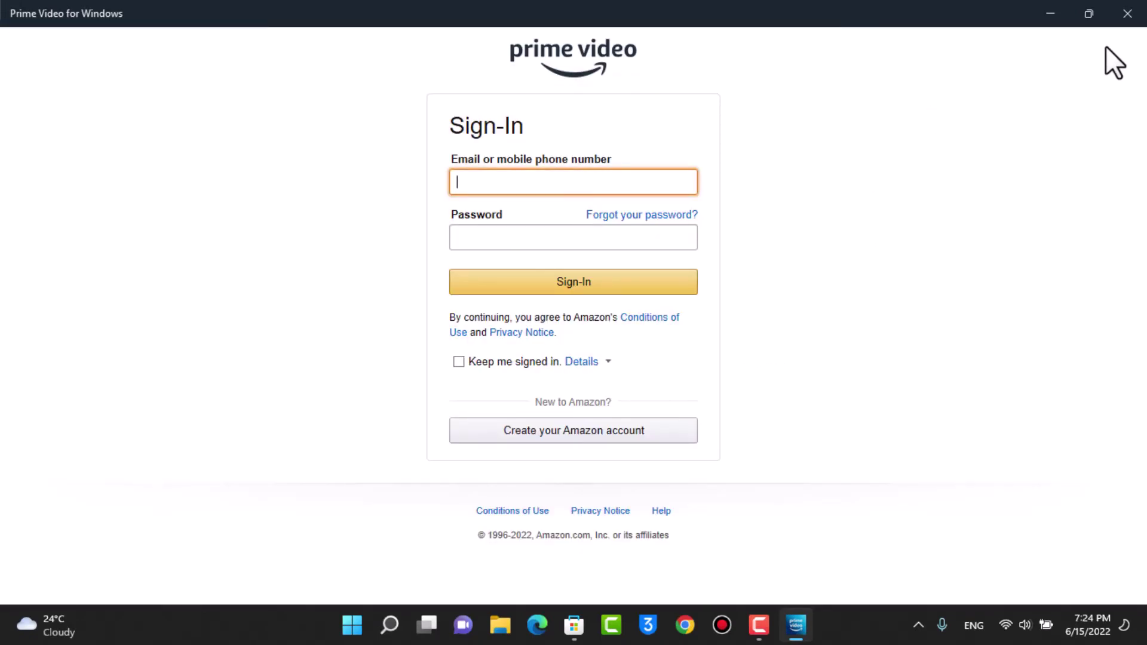
{"action": "left_click", "coordinate": [1128, 14]}
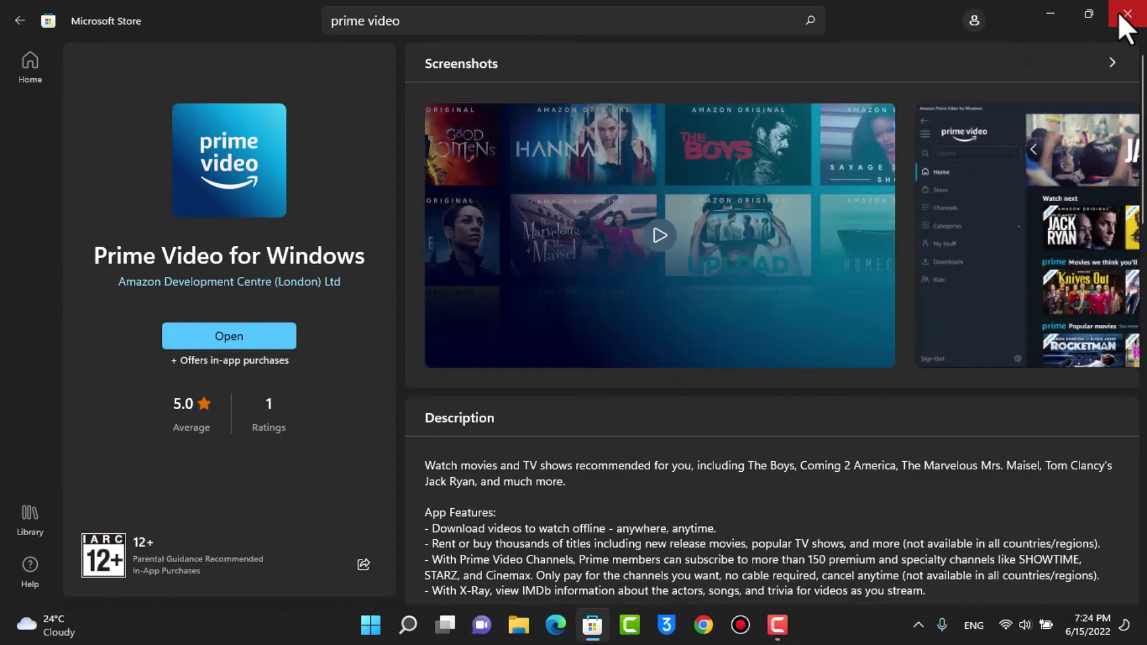
Close the Microsoft Store window, leaving the Amazon-wallpaper desktop showing
{"action": "left_click", "coordinate": [1118, 15]}
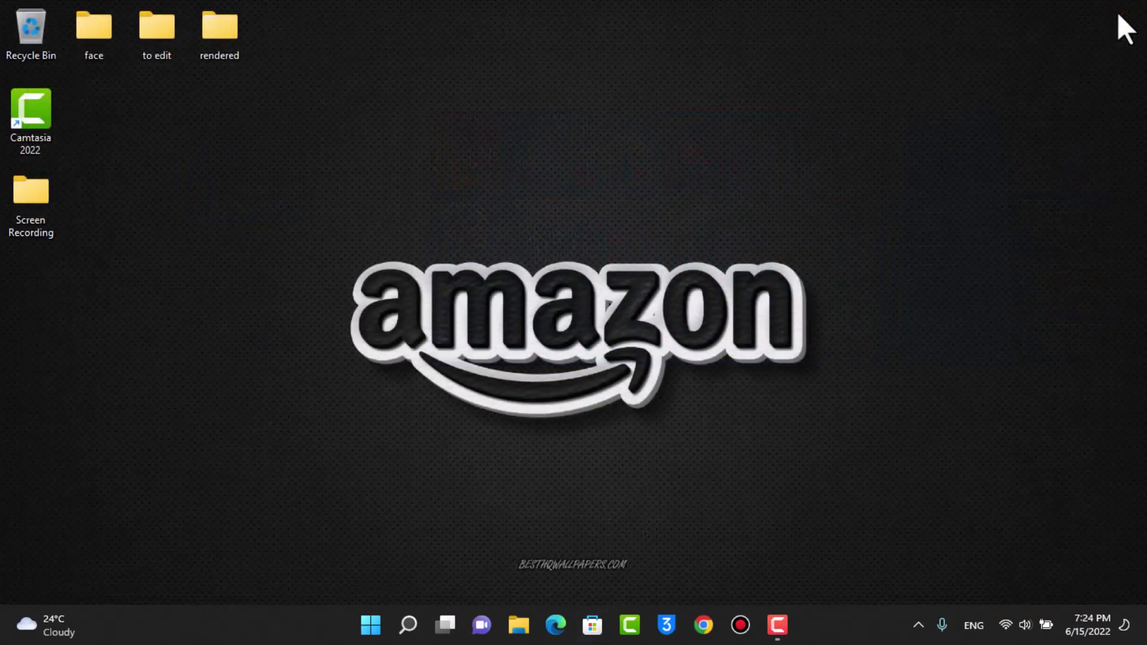